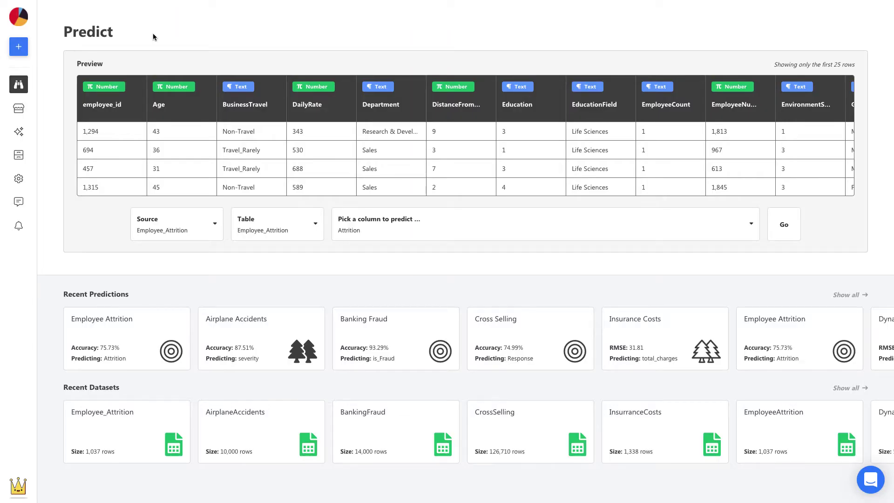
- Add the insurance CSV dataset, pick total_charges as the prediction target, and start predicting
click(18, 46)
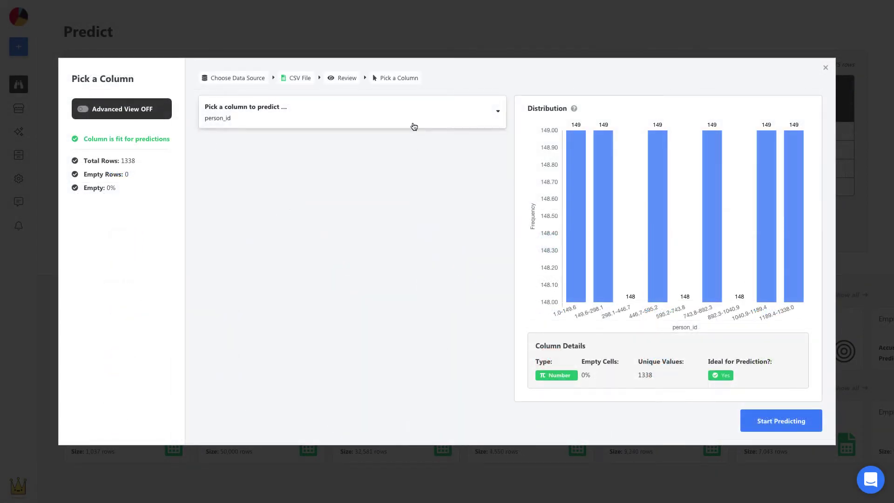
click(413, 127)
scroll(413, 159, down, 2)
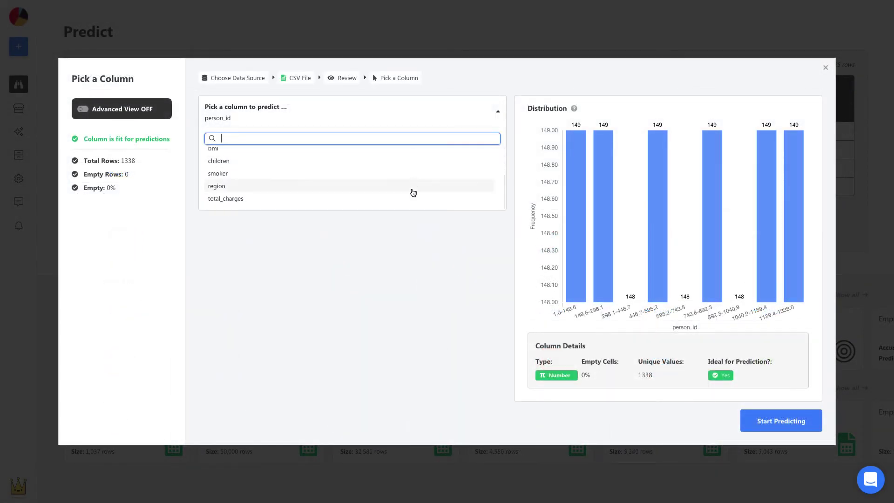
click(413, 198)
click(785, 428)
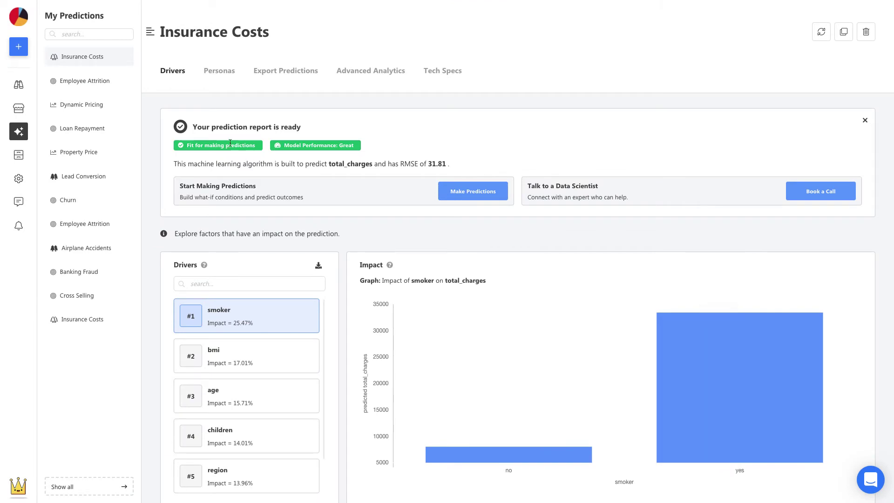
- In the what-if personas view, set age to 32 and sex to male
click(214, 73)
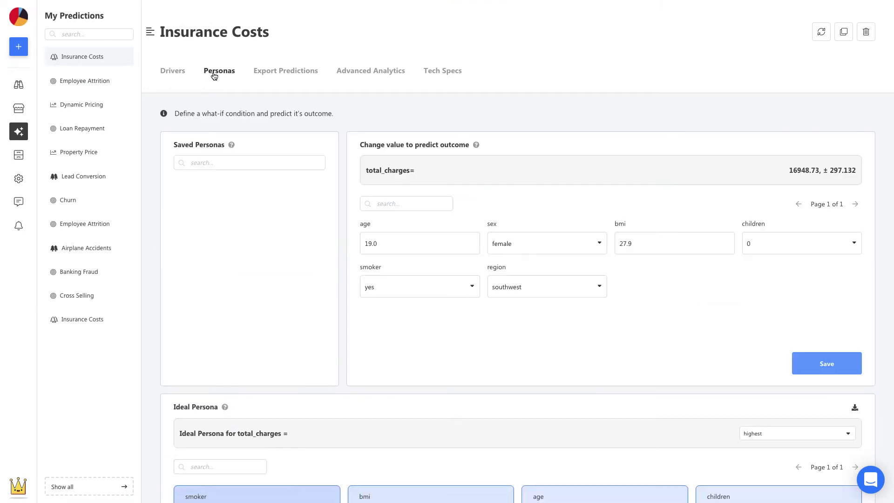
double_click(130, 236)
text(32)
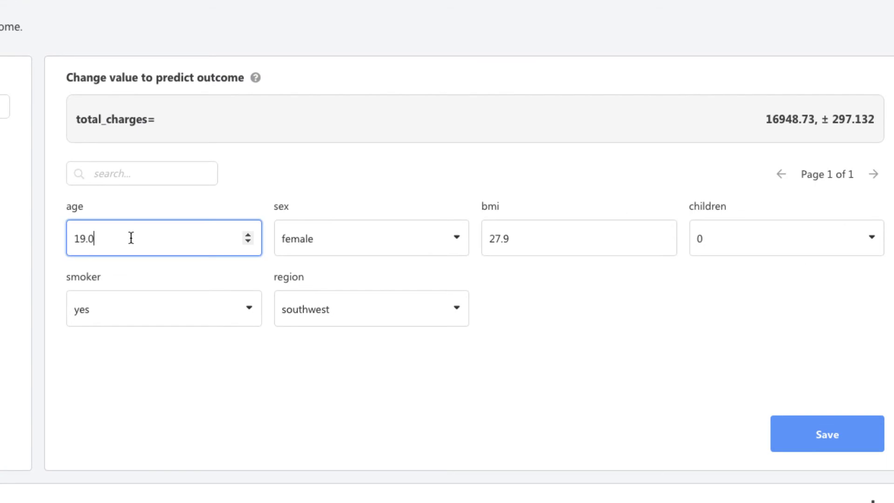
click(362, 241)
click(351, 308)
- Set bmi to 22 and save the persona as Untitled Persona 1
double_click(503, 238)
key(BackSpace)
text(22)
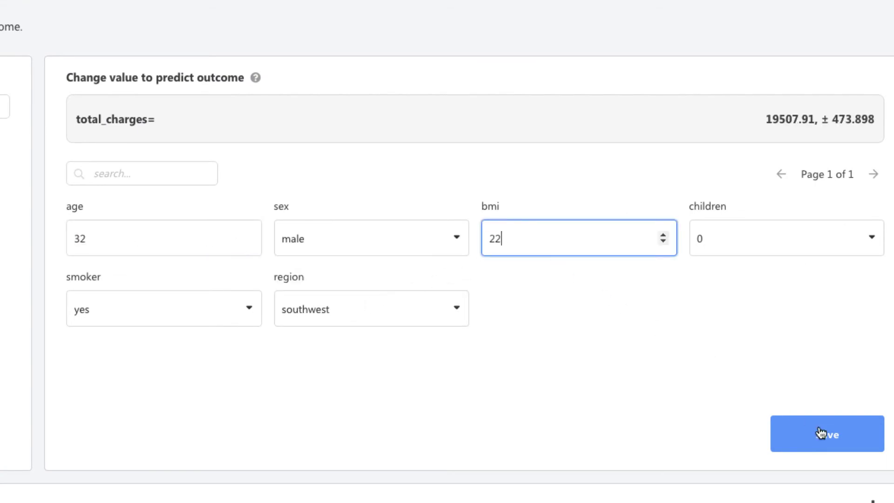
click(827, 435)
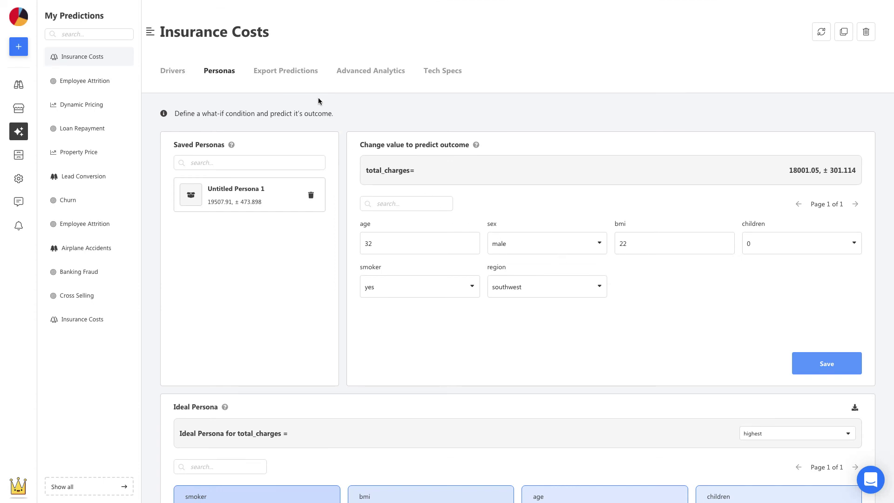
- Show the Export Predictions tab with Batch Predict and Export as Web App options
click(296, 72)
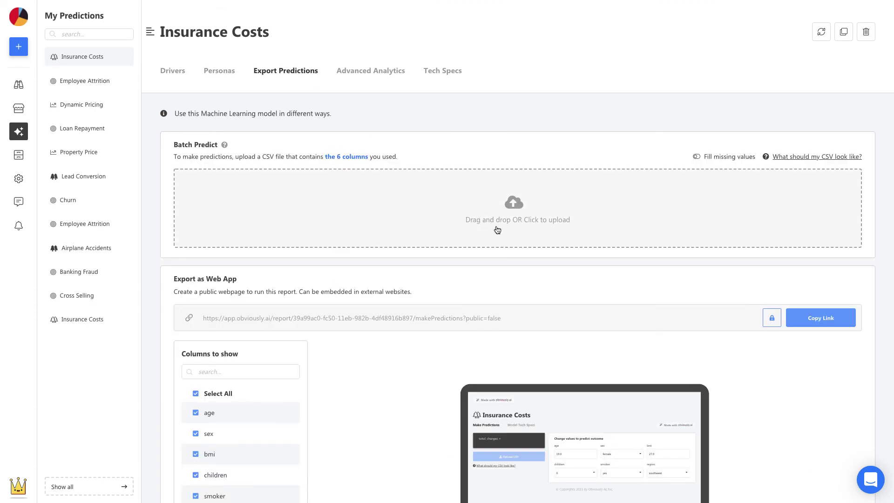